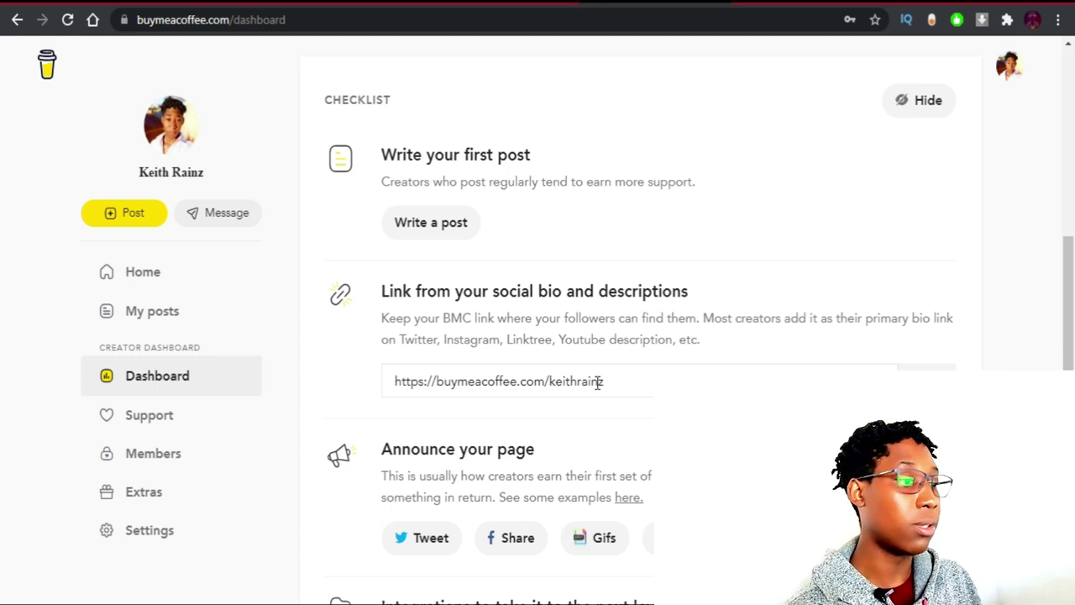
# Step: Download the creator kit from the dashboard checklist and look over the integrations and resources
pyautogui.scroll(-3, 643, 364)
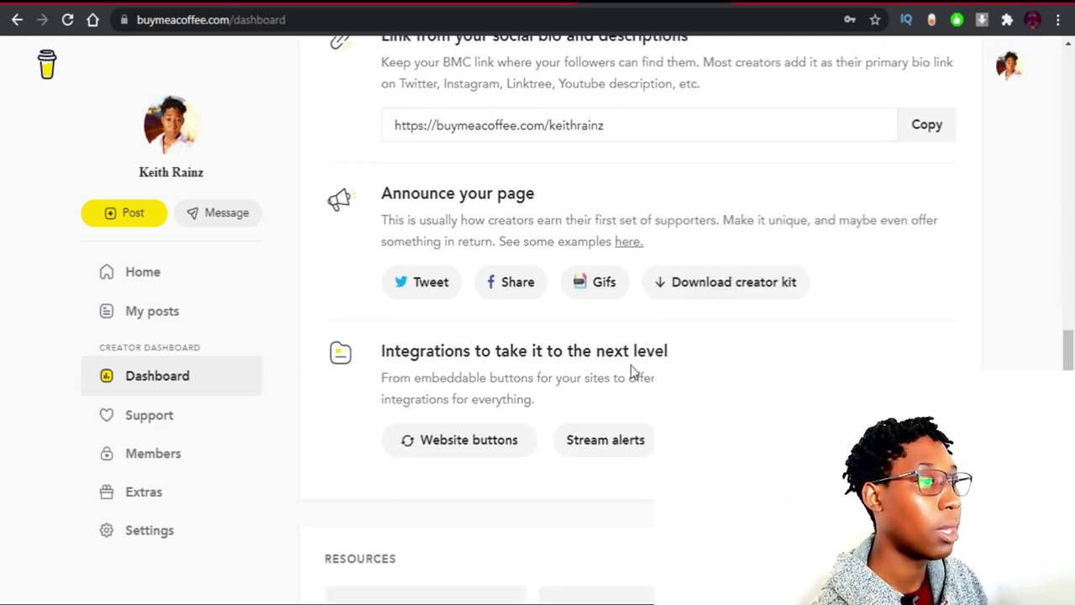
pyautogui.click(704, 298)
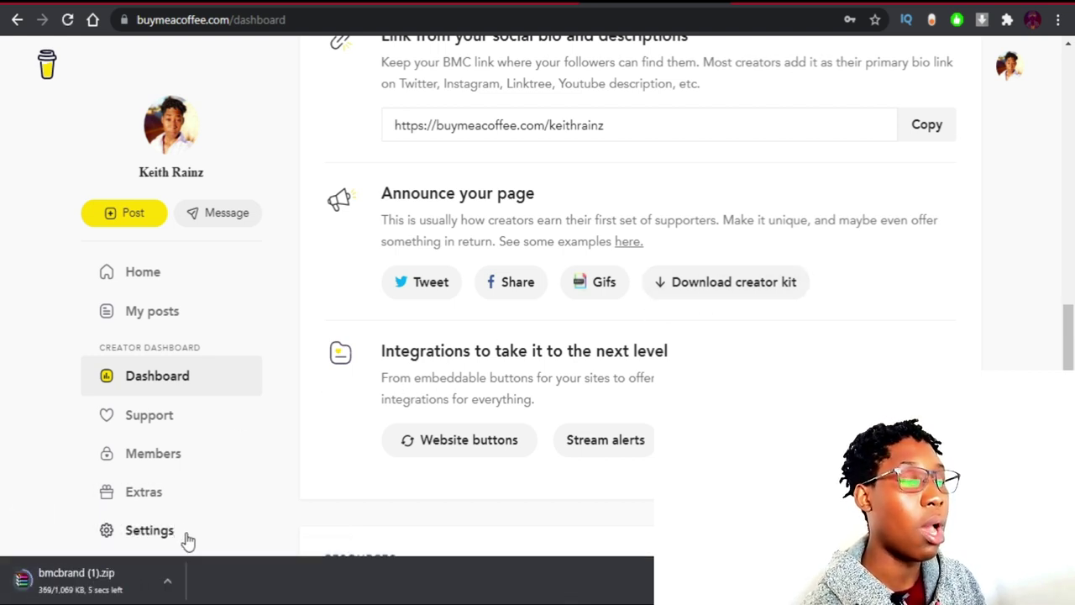
pyautogui.scroll(-3, 452, 311)
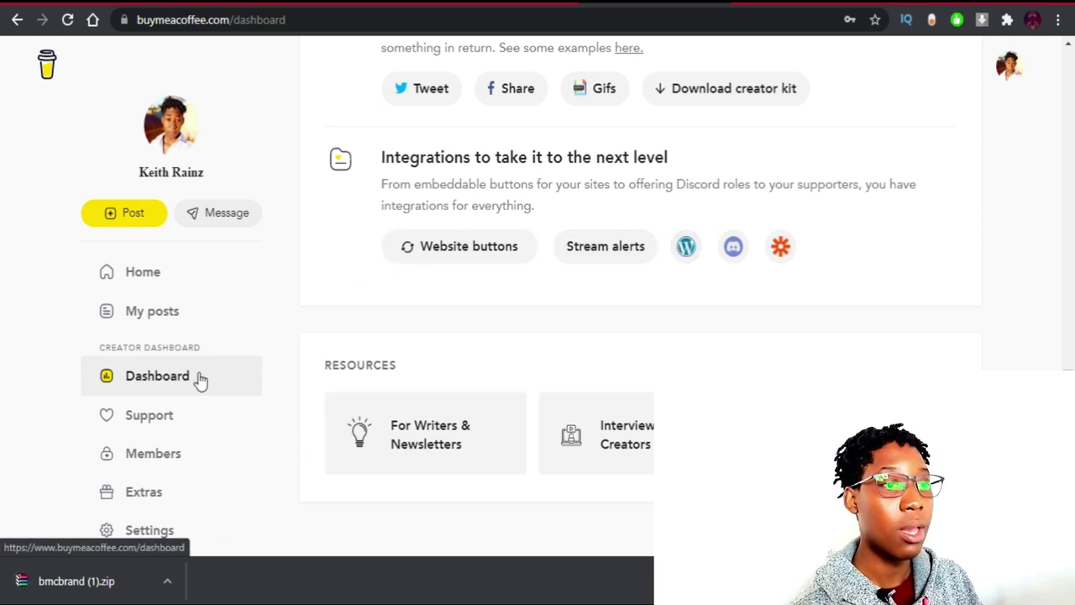
# Step: Open the home feed, look through the BMC crew's latest post, and open the feed's messages
pyautogui.click(111, 276)
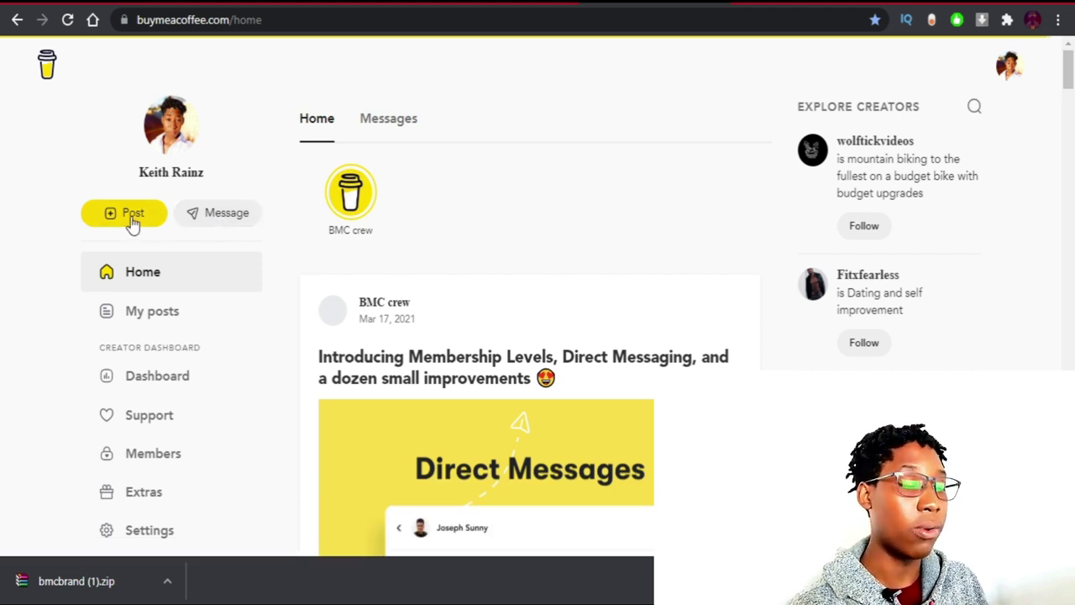
pyautogui.scroll(-2, 502, 192)
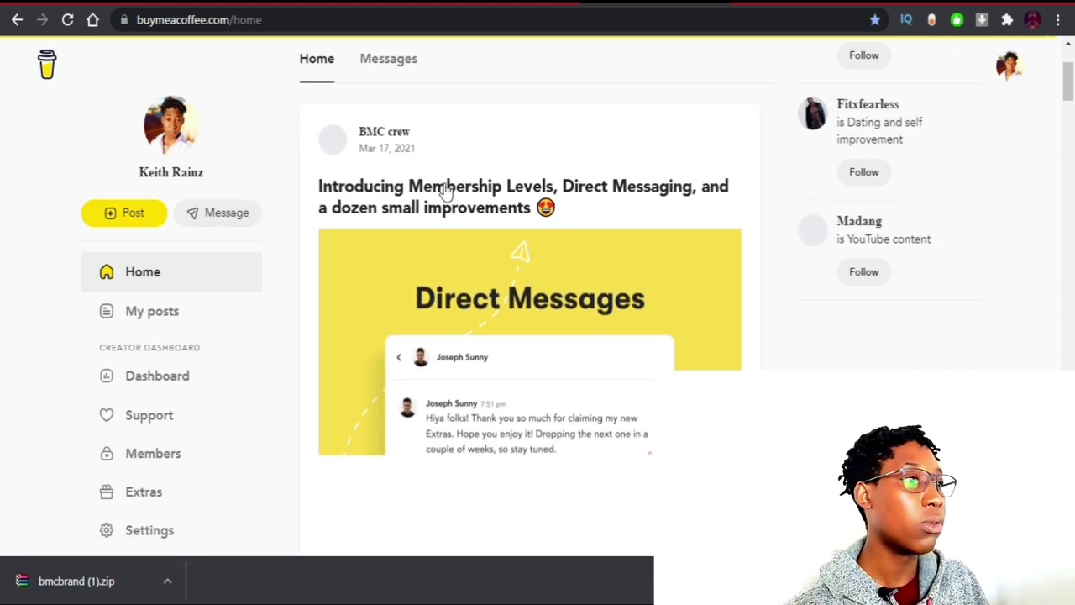
pyautogui.scroll(-2, 387, 118)
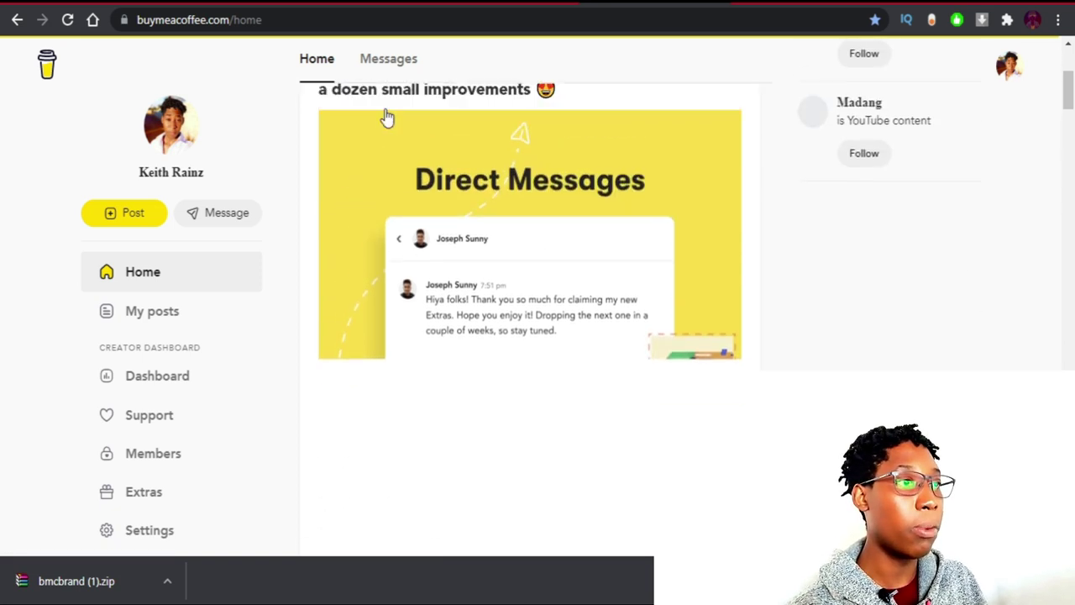
pyautogui.scroll(4, 403, 240)
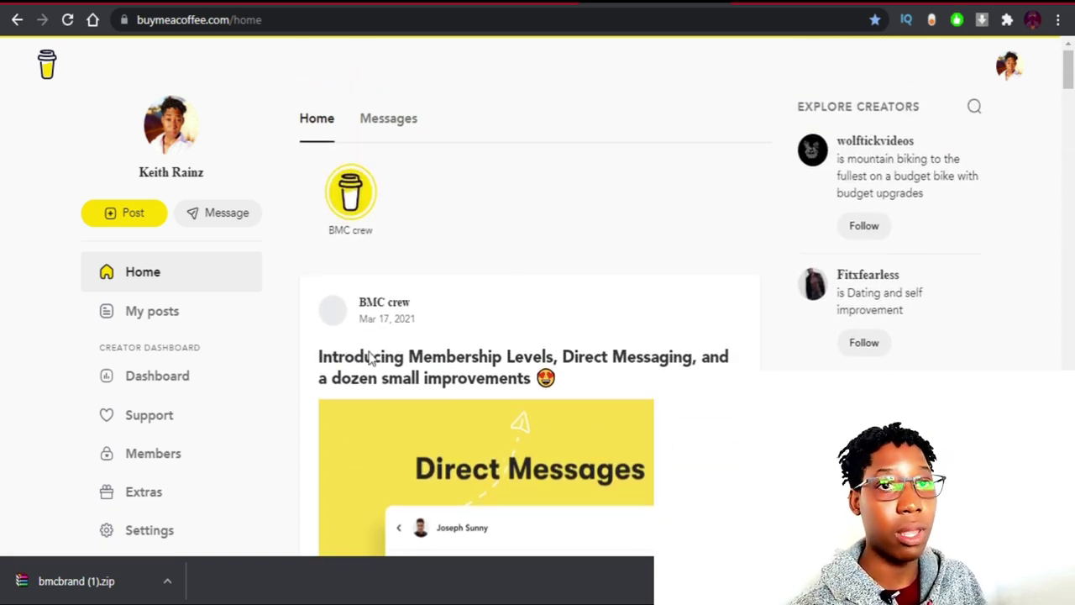
pyautogui.click(400, 123)
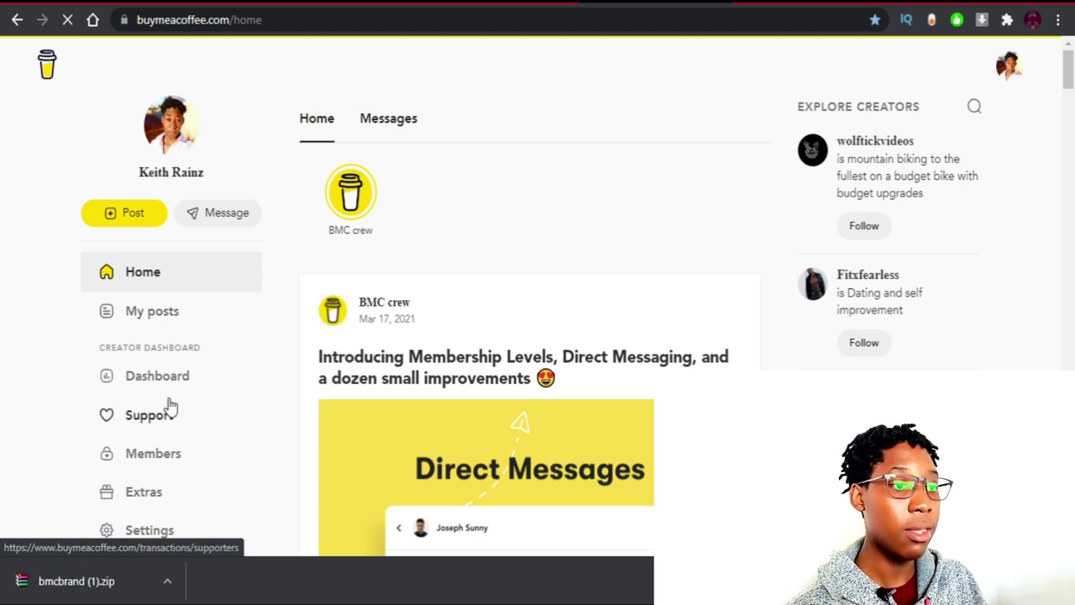
# Step: Open the support settings and review the price per coffee and the thank-you message
pyautogui.scroll(-1, 146, 336)
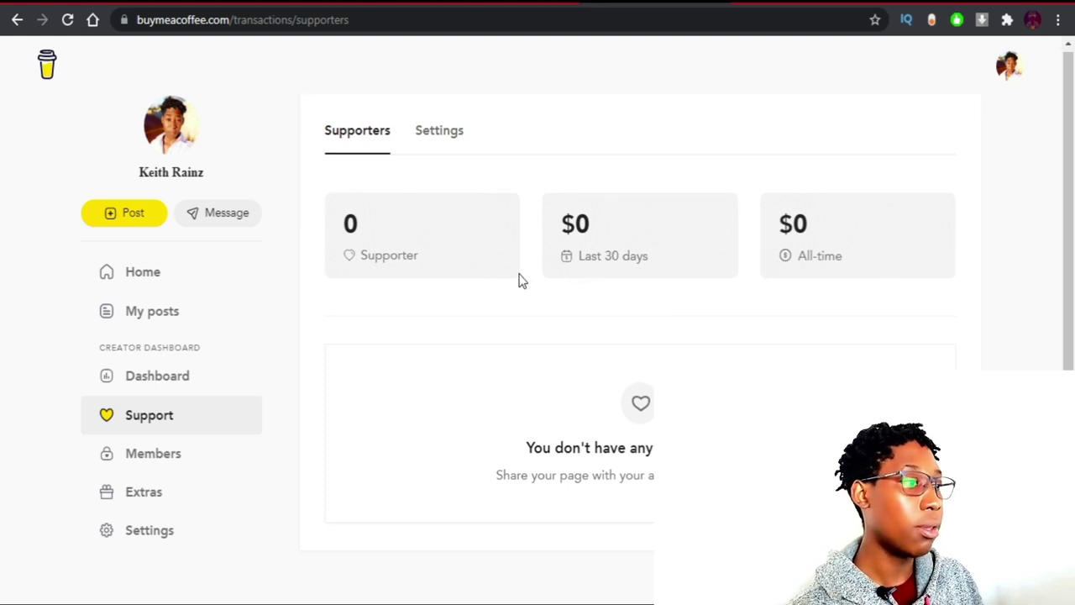
pyautogui.click(437, 150)
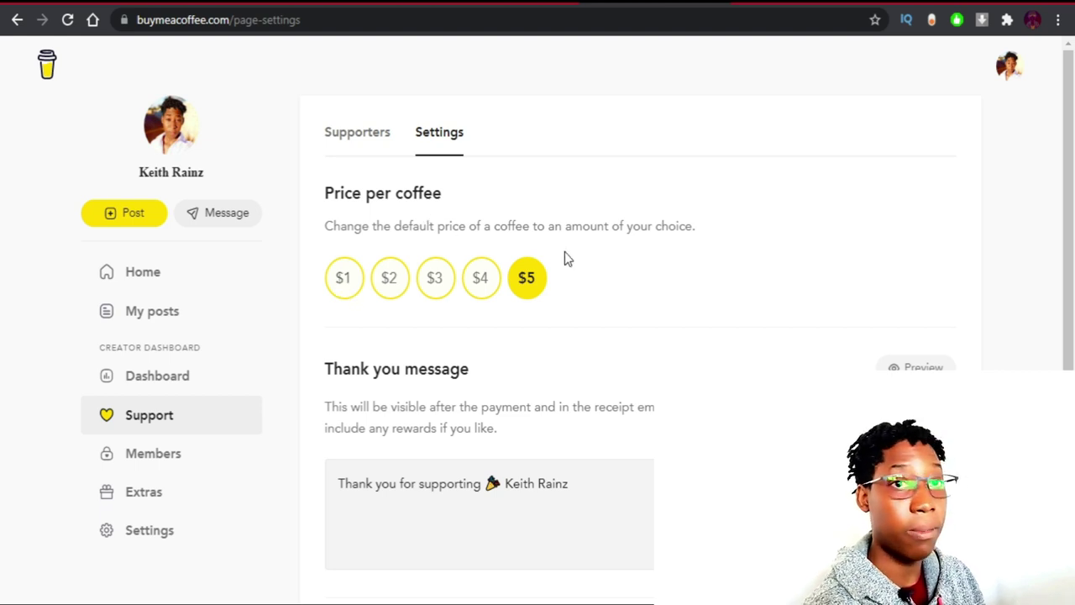
pyautogui.scroll(-3, 561, 260)
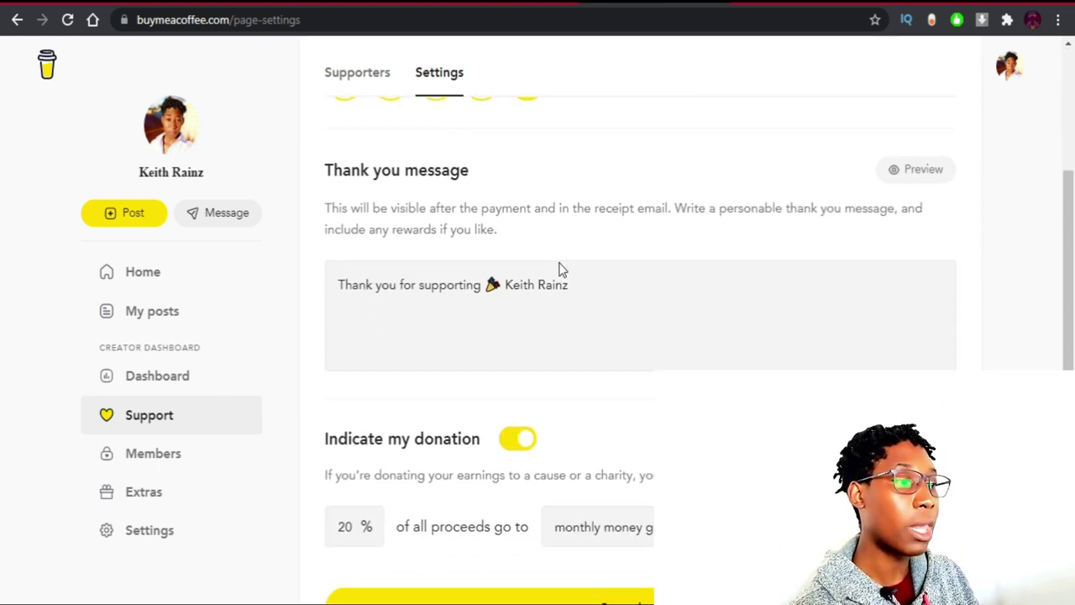
pyautogui.click(575, 230)
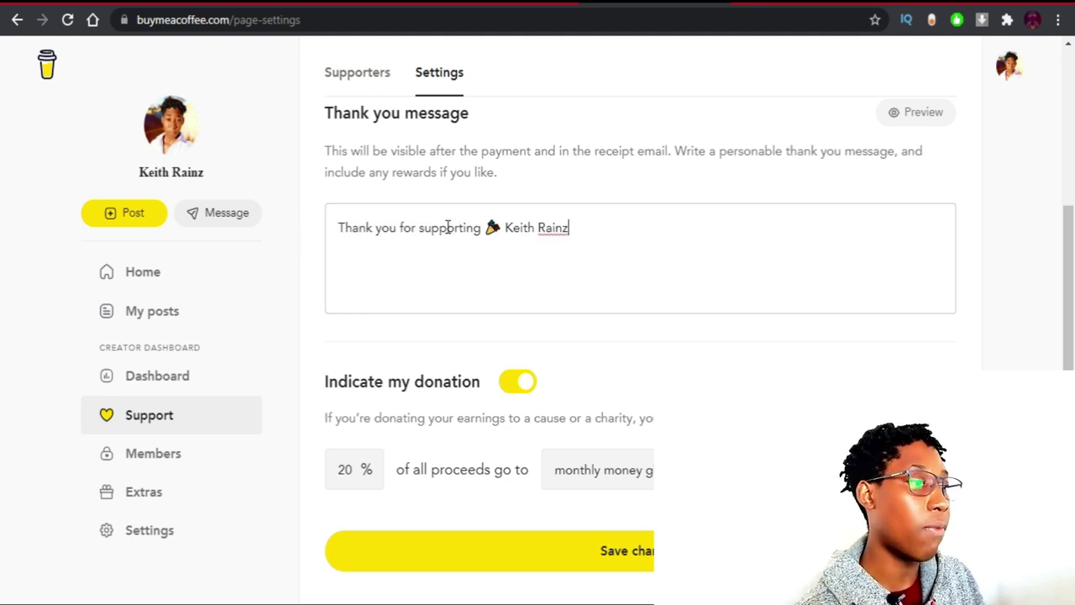
pyautogui.moveTo(551, 228); pyautogui.dragTo(570, 228)
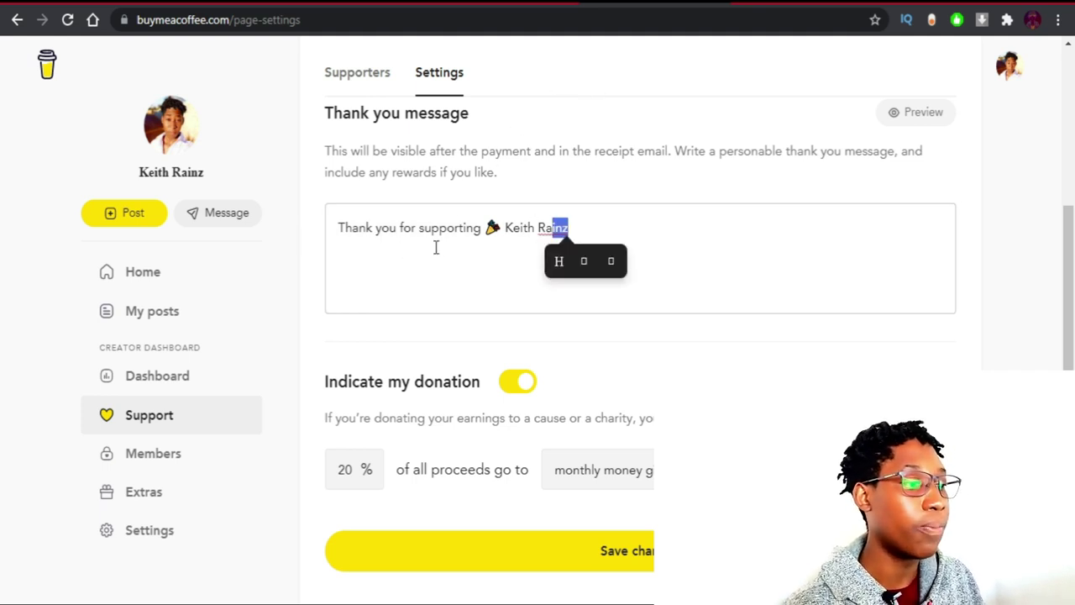
# Step: Examine the donation indication's percentage and recipient fields in the support settings
pyautogui.scroll(-1, 437, 245)
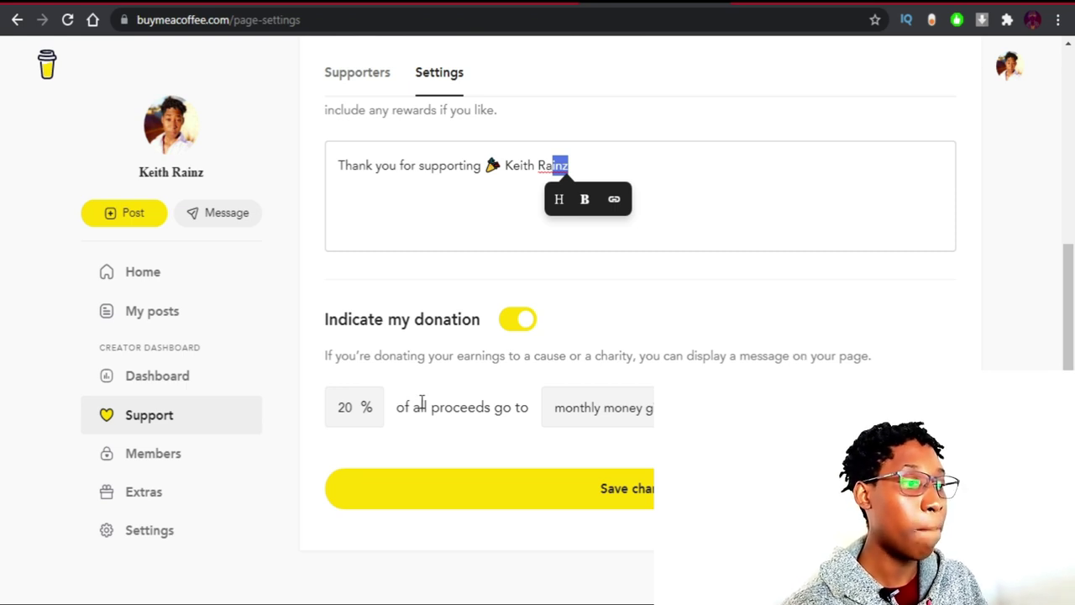
pyautogui.click(354, 415)
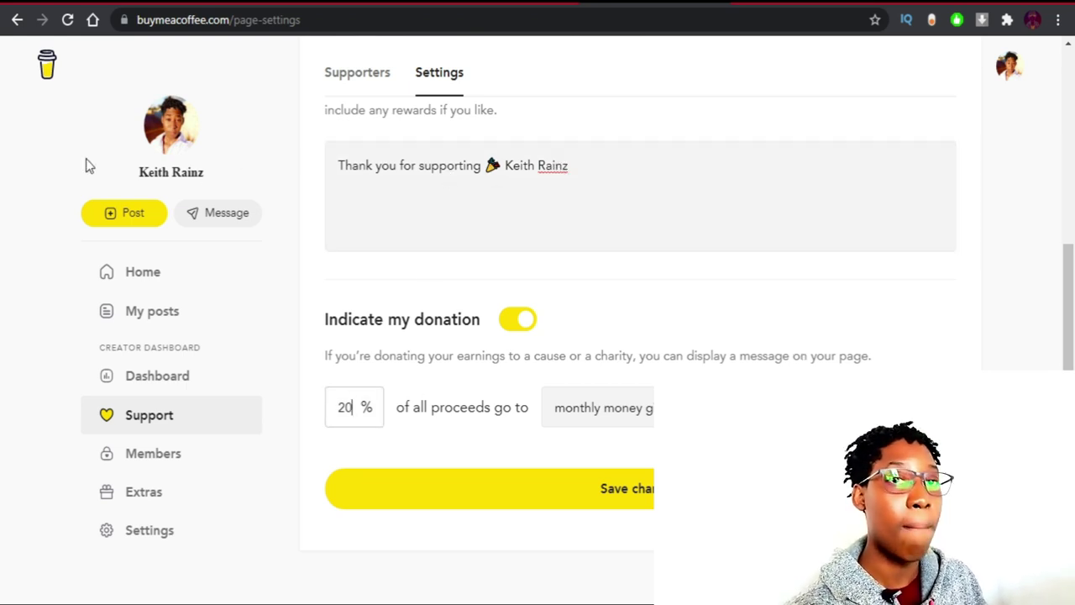
pyautogui.press('Tab')
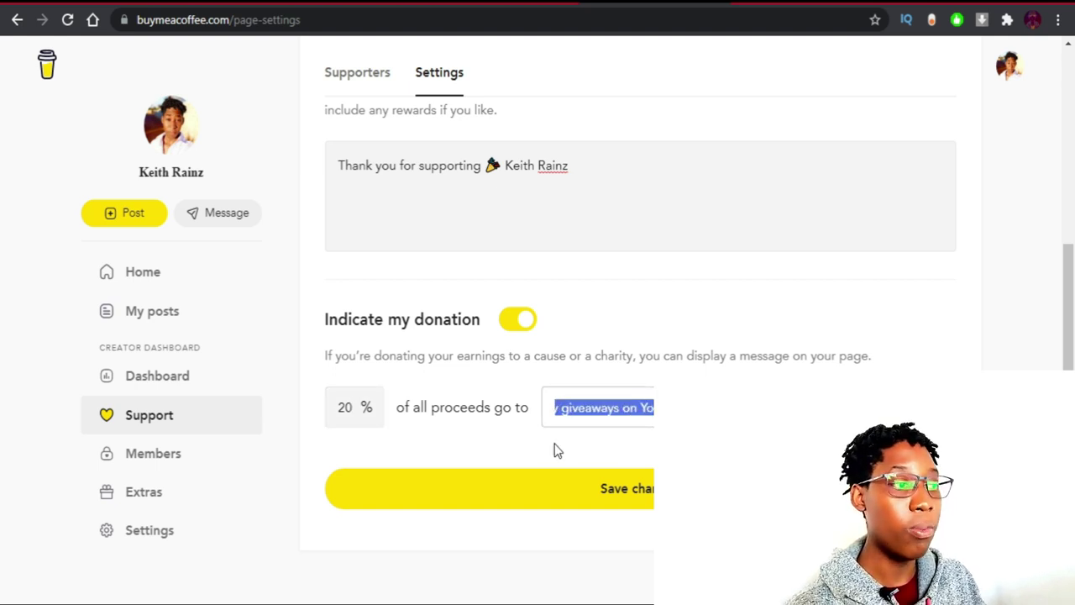
pyautogui.click(589, 372)
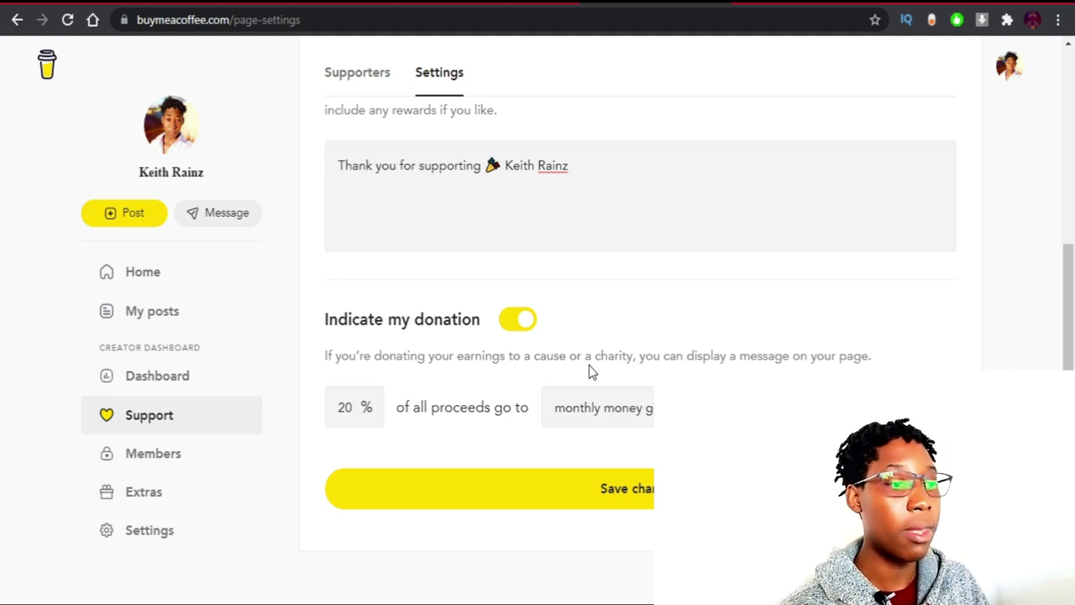
# Step: Open the members overview and look through the membership statistics and earnings chart
pyautogui.click(157, 460)
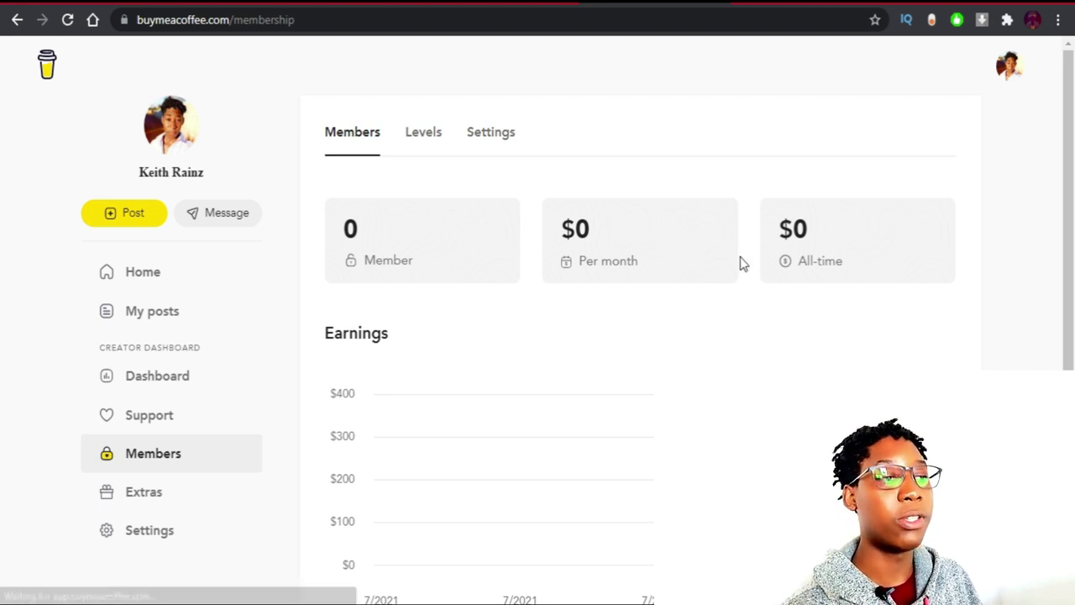
pyautogui.scroll(-4, 737, 268)
pyautogui.scroll(4, 736, 268)
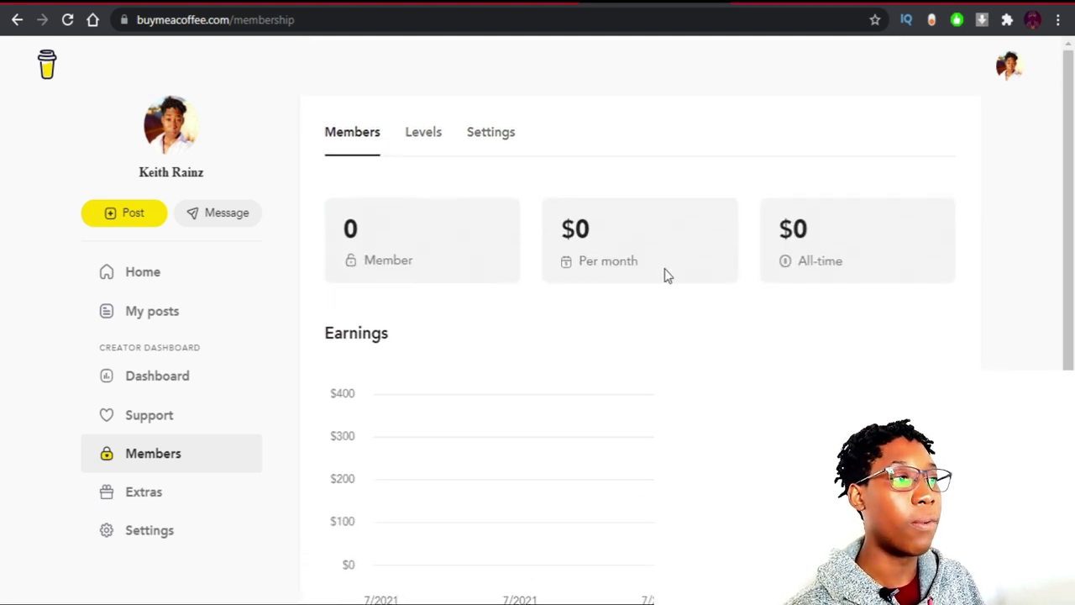
pyautogui.scroll(-4, 668, 275)
pyautogui.scroll(4, 568, 355)
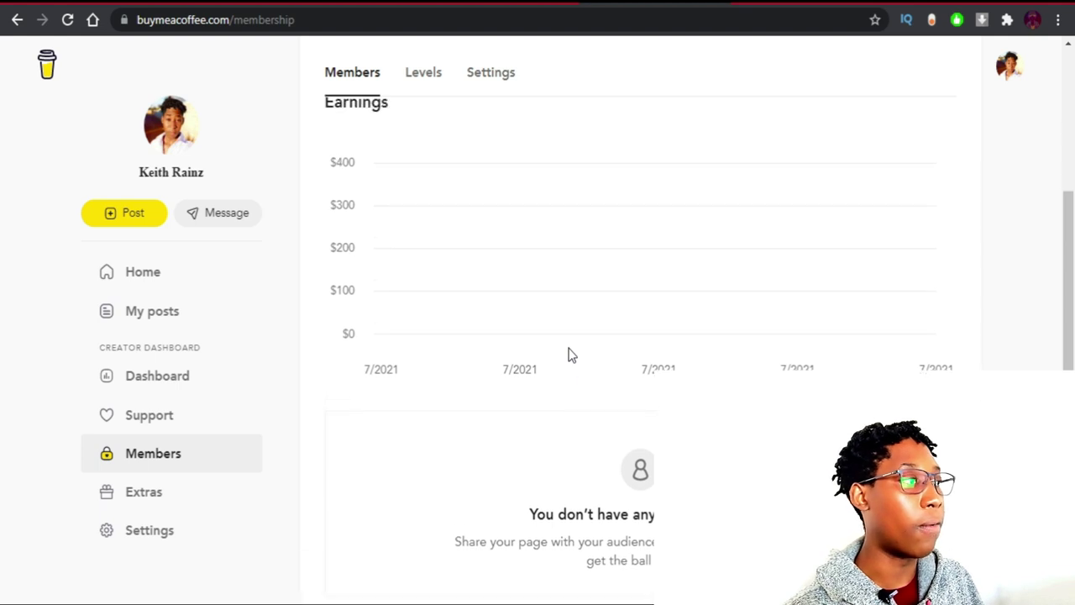
# Step: Open the membership levels and read through the existing level's description and rewards
pyautogui.click(426, 137)
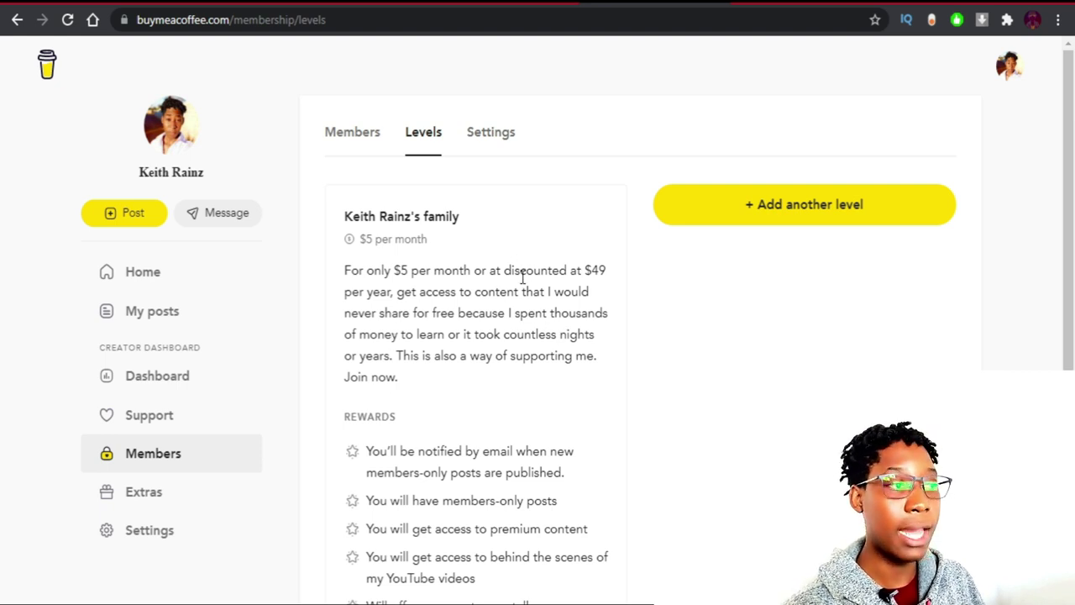
pyautogui.scroll(-3, 496, 292)
pyautogui.scroll(3, 585, 288)
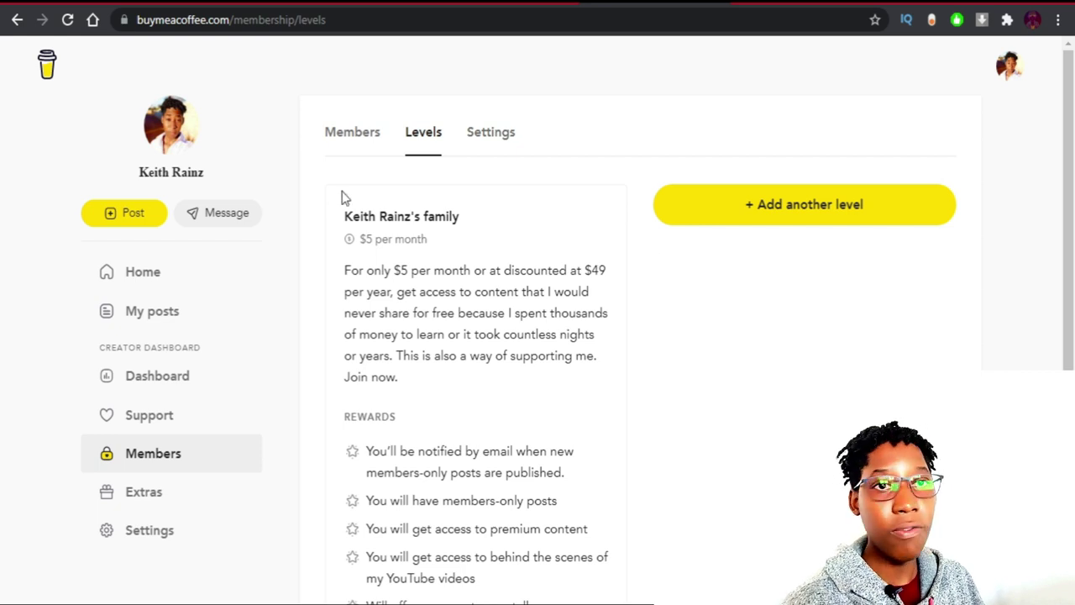
# Step: Open the membership settings and review the giveaway invitation fields and the annual memberships option
pyautogui.click(507, 134)
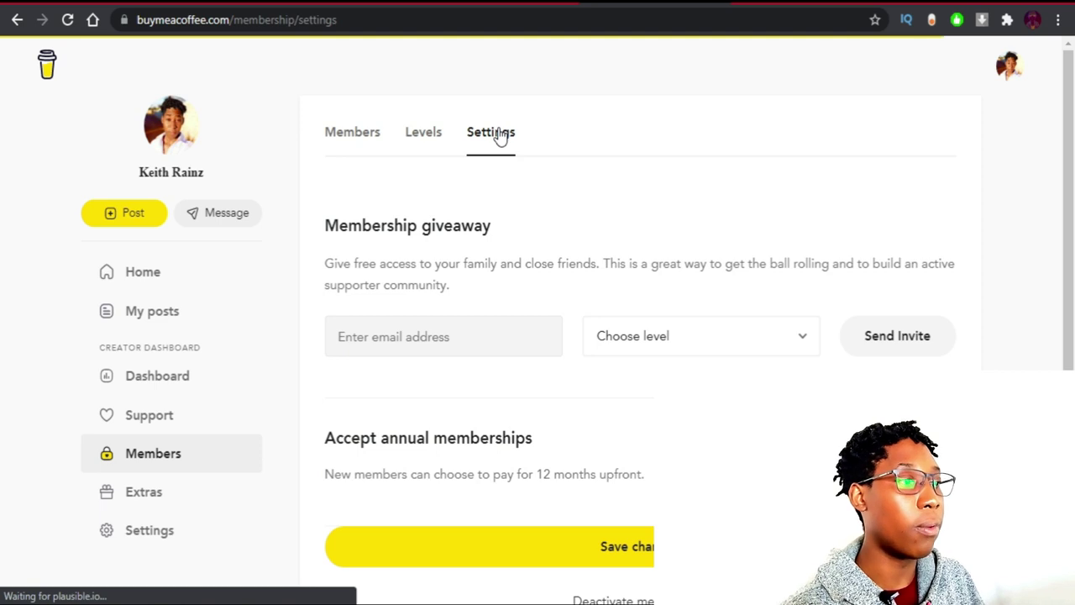
pyautogui.click(469, 343)
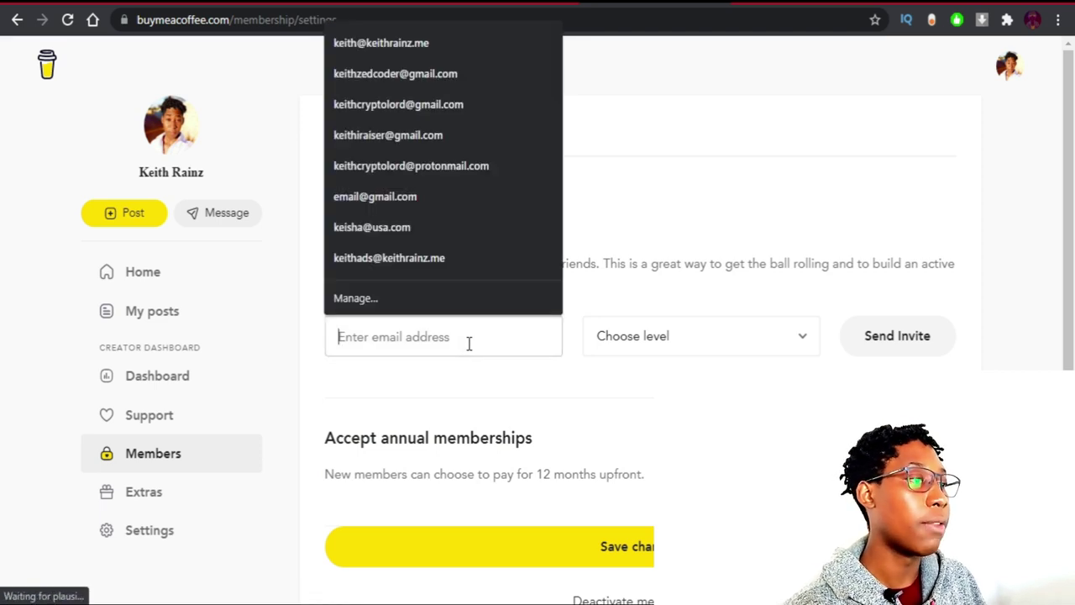
pyautogui.click(678, 240)
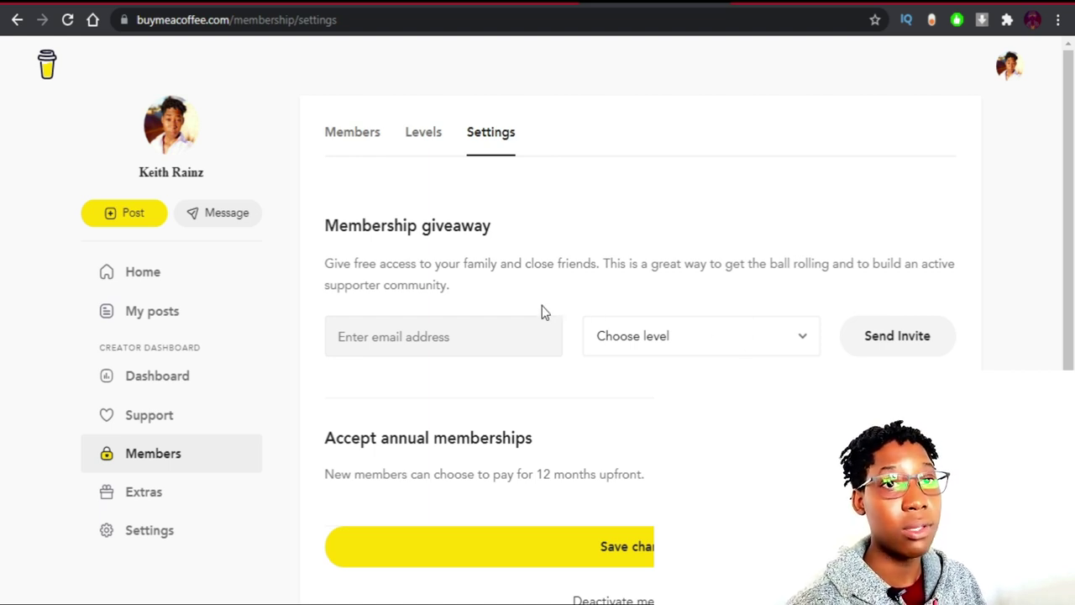
pyautogui.scroll(-1, 541, 309)
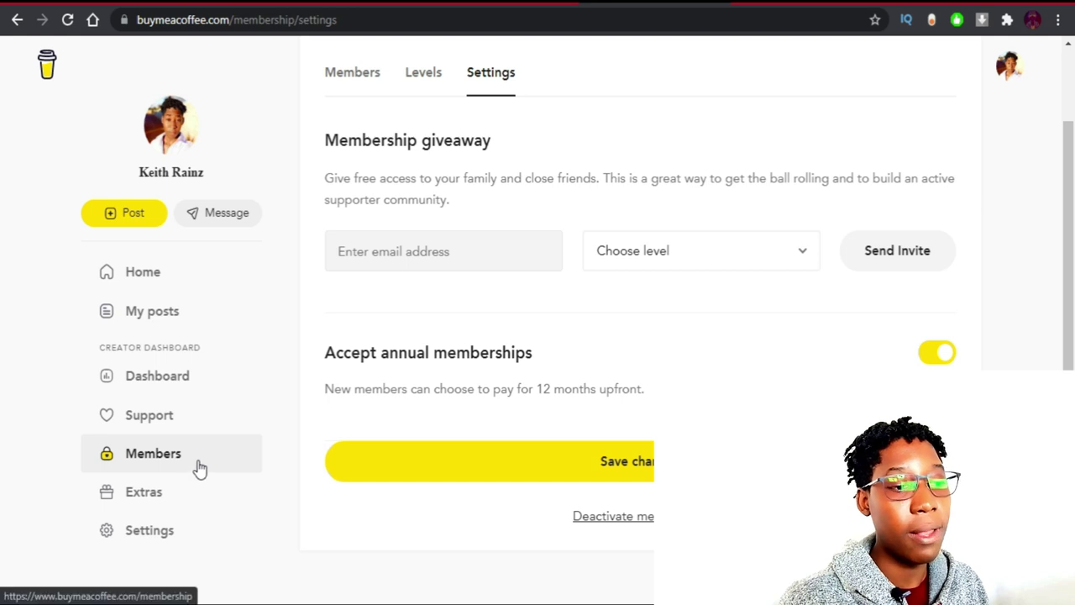
# Step: Open the extras page and look over the extra templates and the existing extras
pyautogui.click(159, 502)
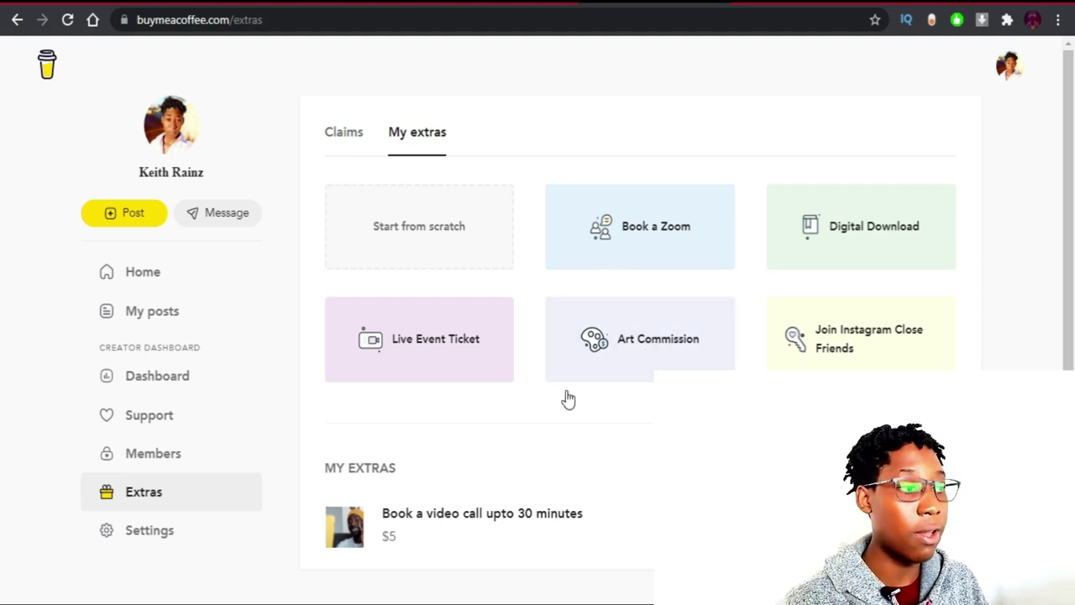
pyautogui.scroll(-1, 567, 410)
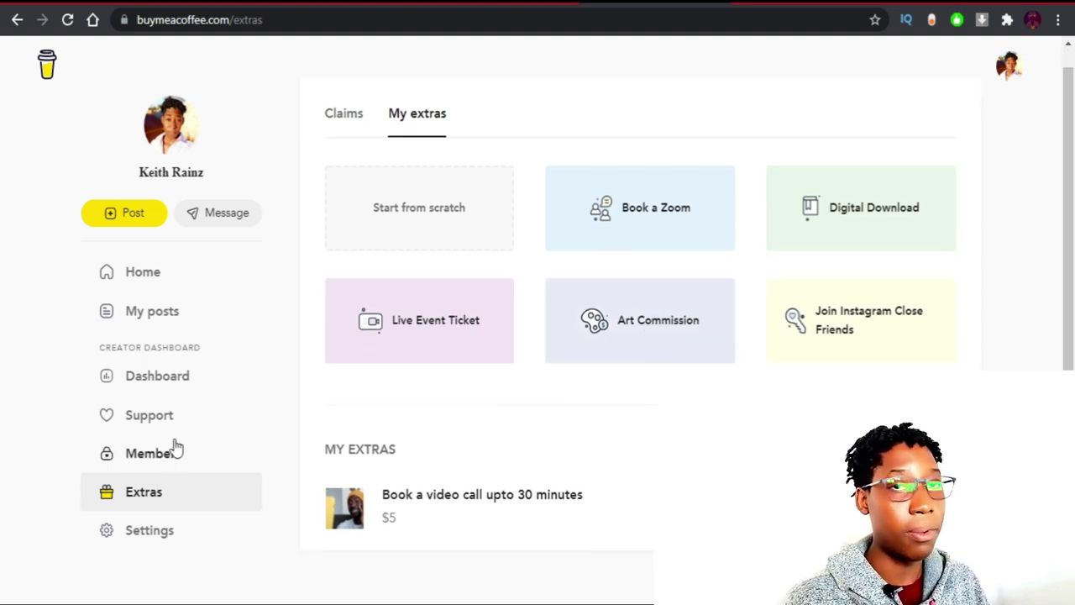
# Step: Open the account settings and review the payment methods, highlighting the note about requesting monthly payout via Payoneer
pyautogui.click(150, 538)
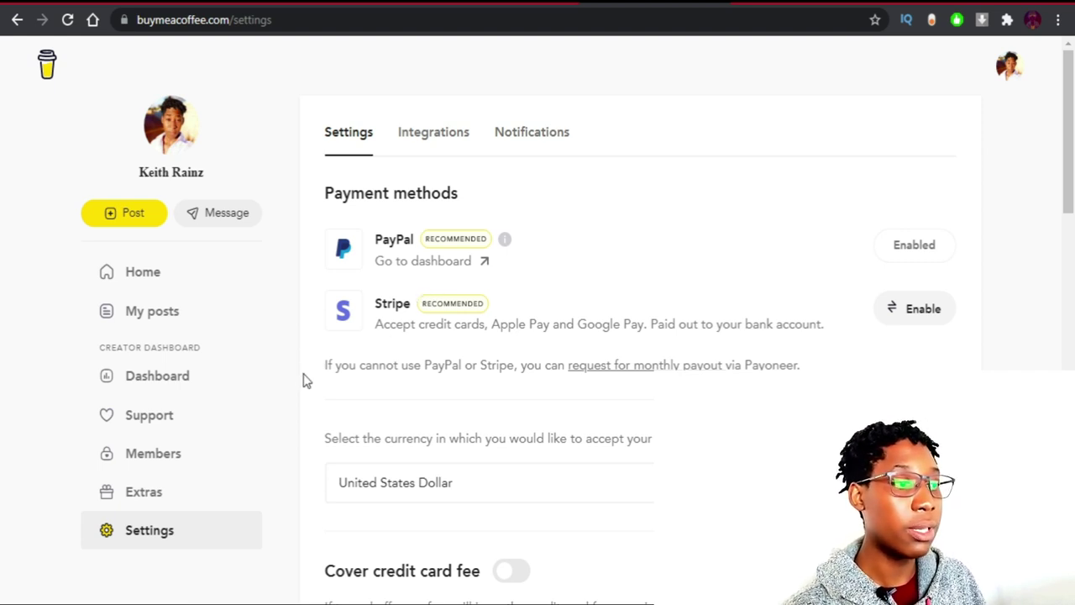
pyautogui.moveTo(313, 380); pyautogui.dragTo(339, 362)
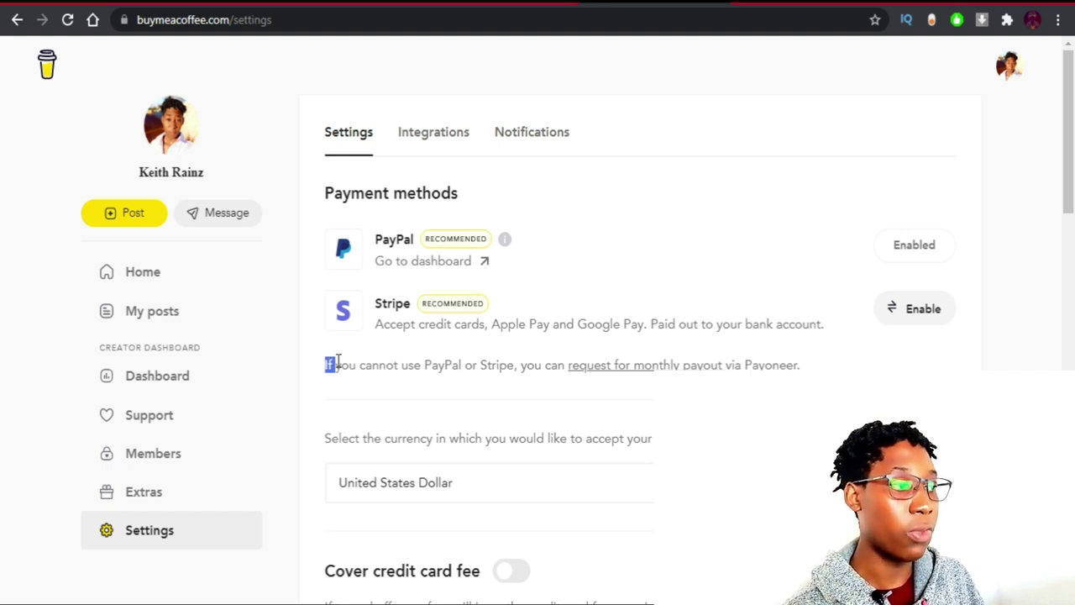
pyautogui.moveTo(339, 362); pyautogui.dragTo(641, 368)
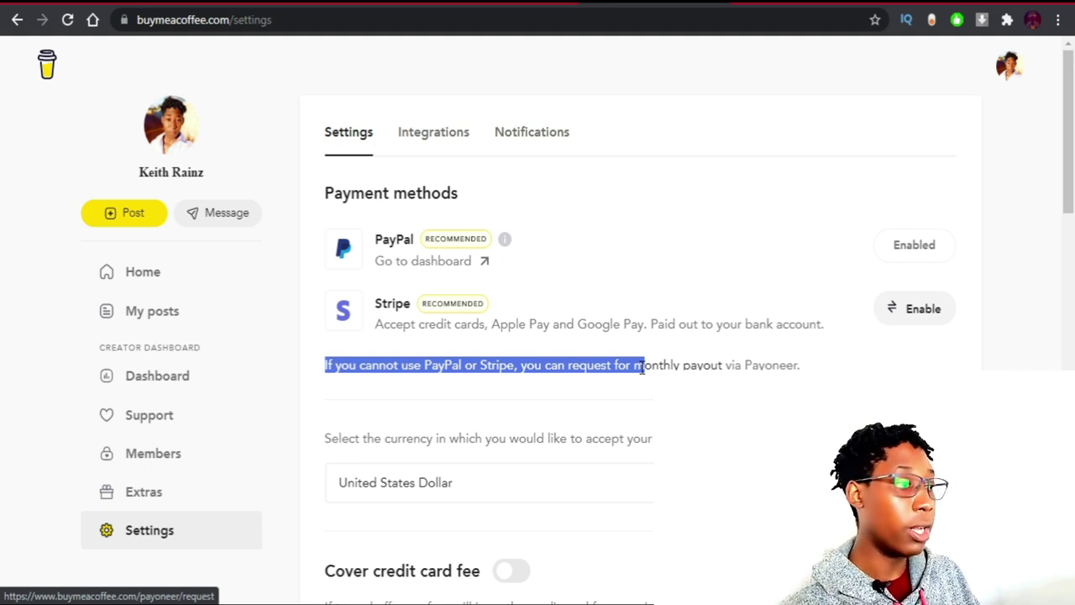
pyautogui.moveTo(643, 368); pyautogui.dragTo(663, 341)
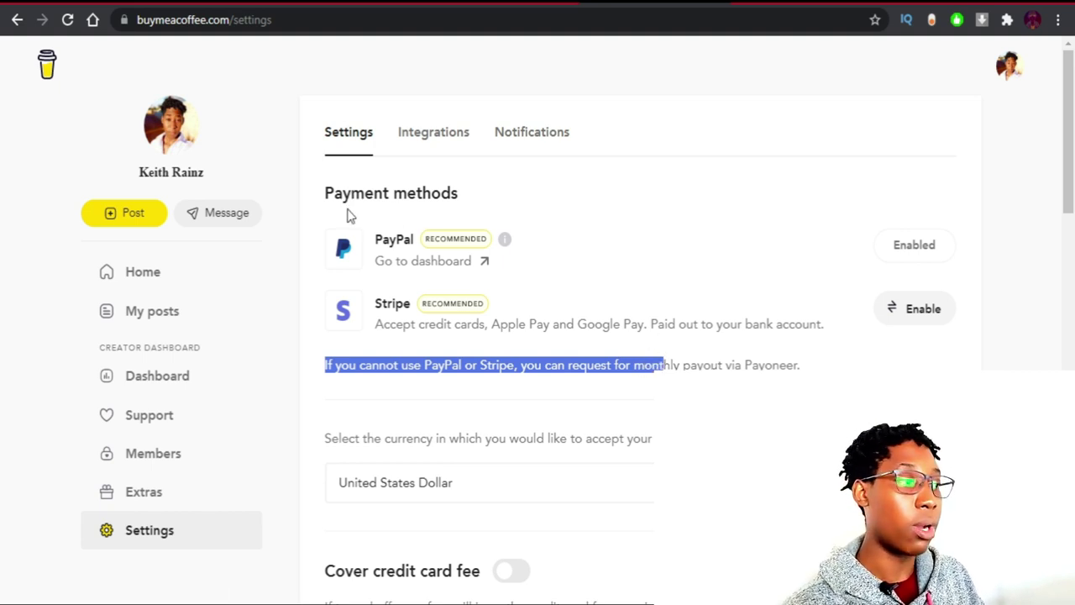
pyautogui.click(655, 322)
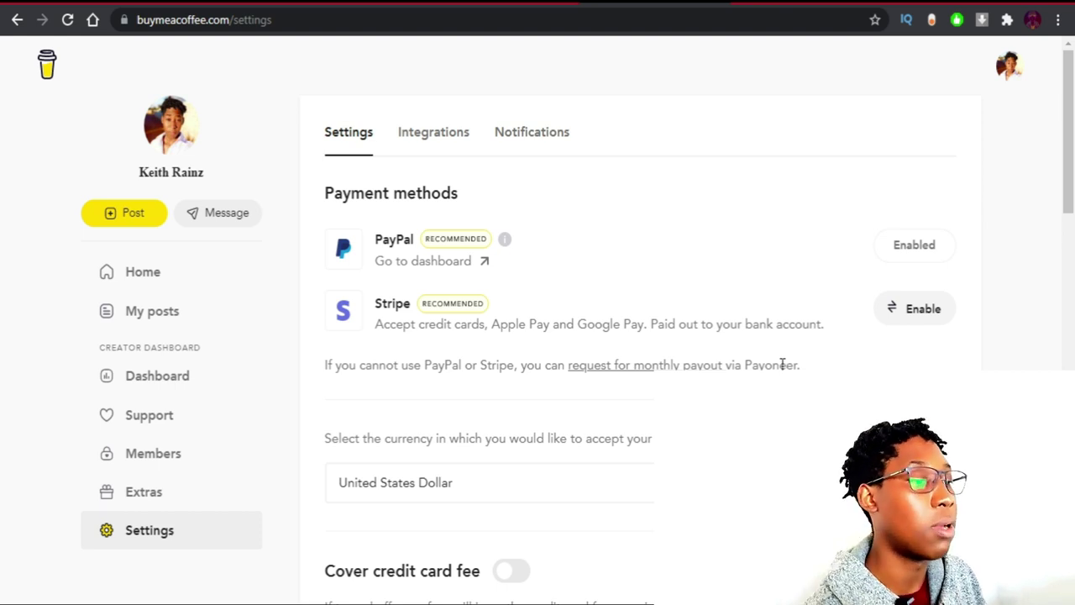
# Step: Read through the remaining account settings, from the credit card fee and goal to tags, page link, Google Analytics, NSFW and account disabling
pyautogui.scroll(-5, 473, 360)
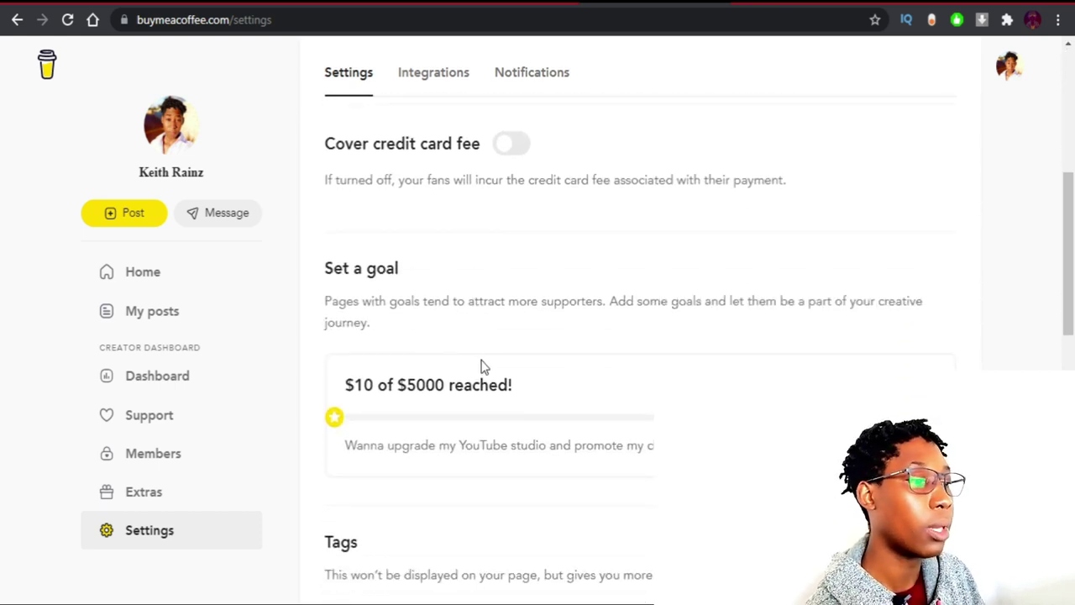
pyautogui.scroll(-1, 370, 357)
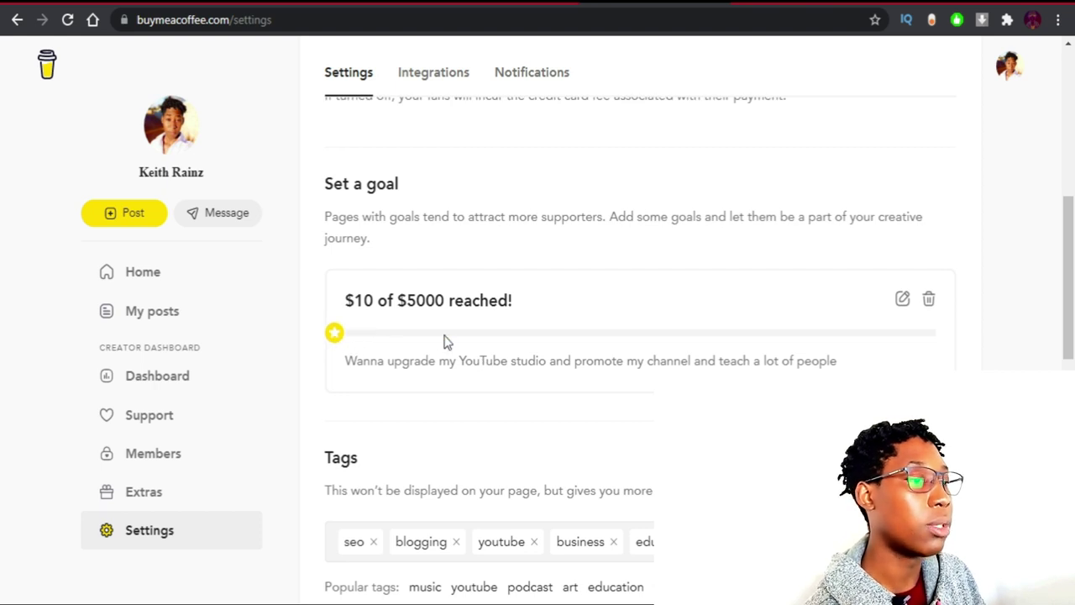
pyautogui.scroll(-3, 499, 257)
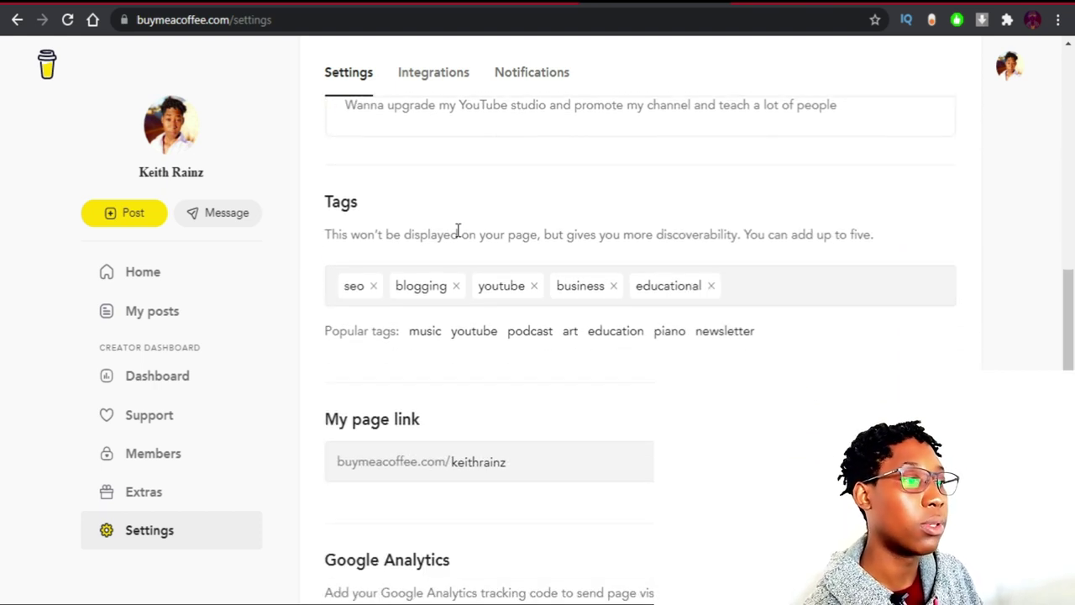
pyautogui.scroll(-5, 455, 234)
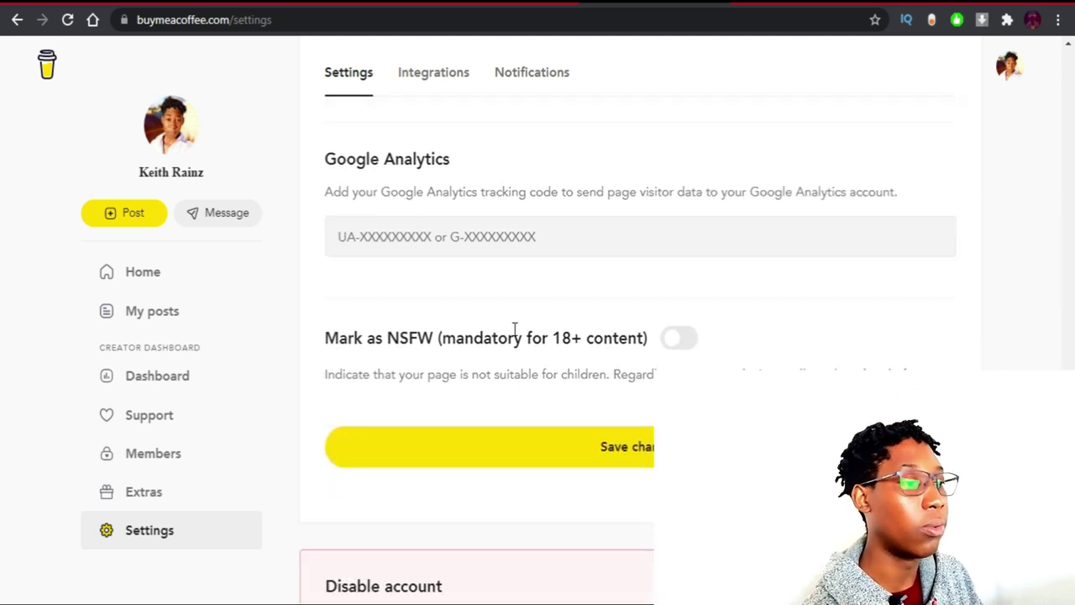
pyautogui.scroll(-1, 638, 320)
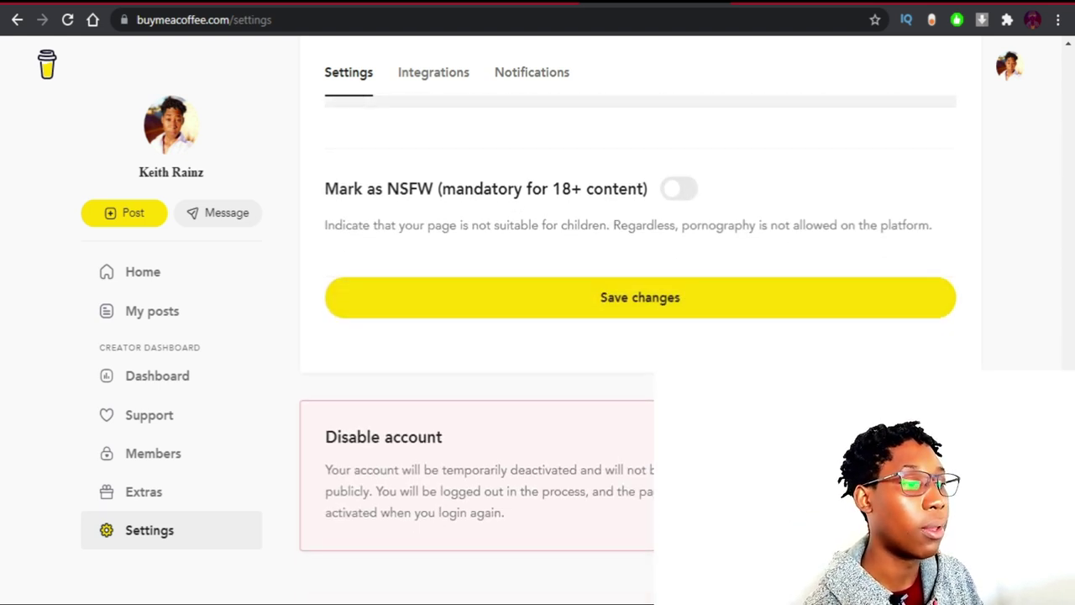
# Step: Look over the available app integrations, and open the notification settings to review the general notifications and email limit options
pyautogui.scroll(10, 600, 320)
pyautogui.click(438, 78)
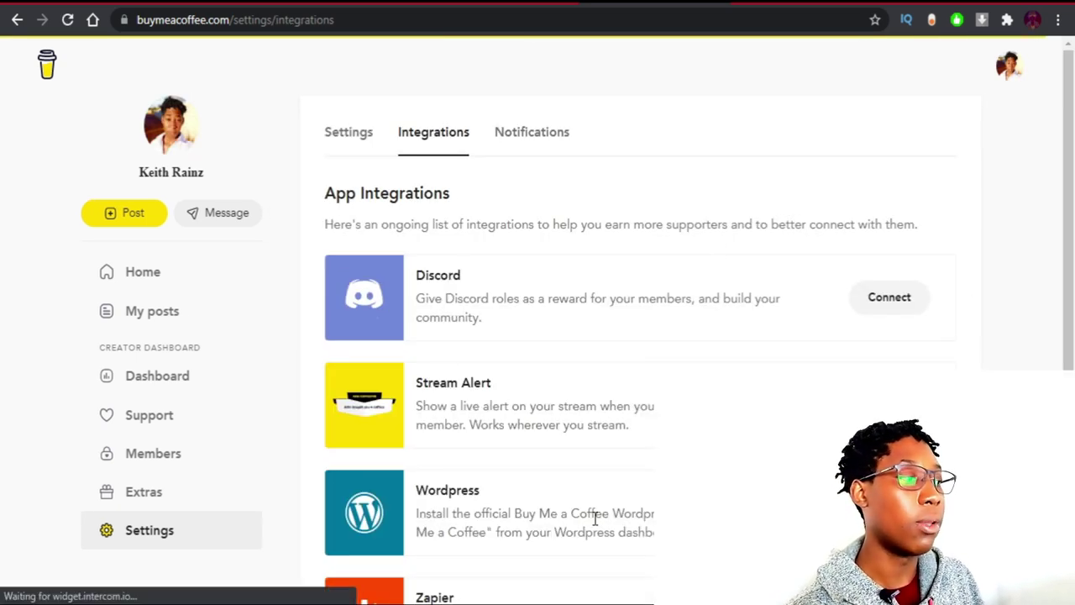
pyautogui.scroll(-2, 681, 360)
pyautogui.scroll(2, 667, 343)
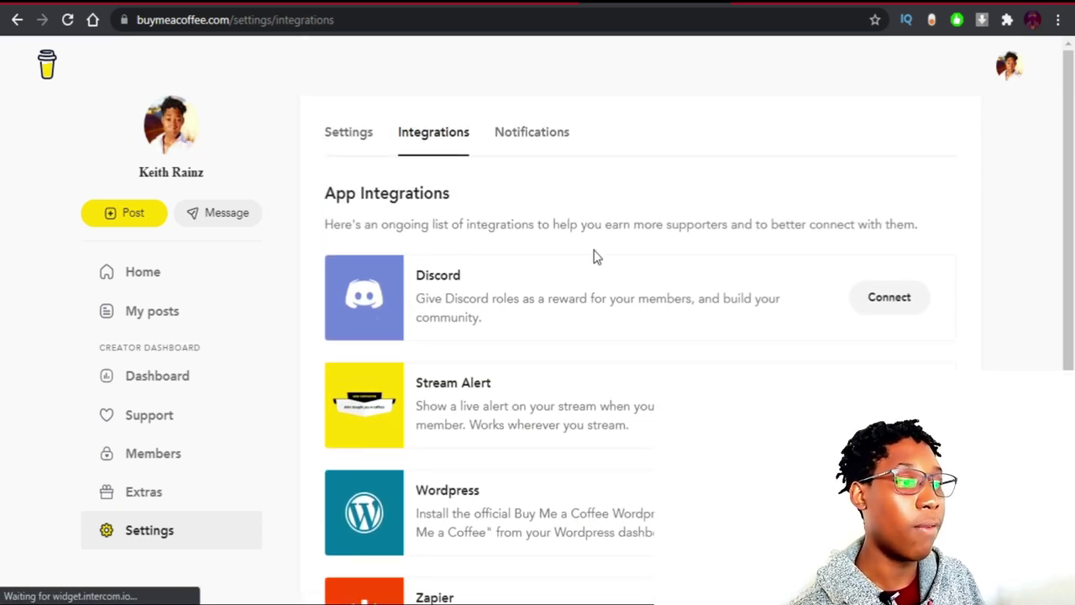
pyautogui.click(525, 137)
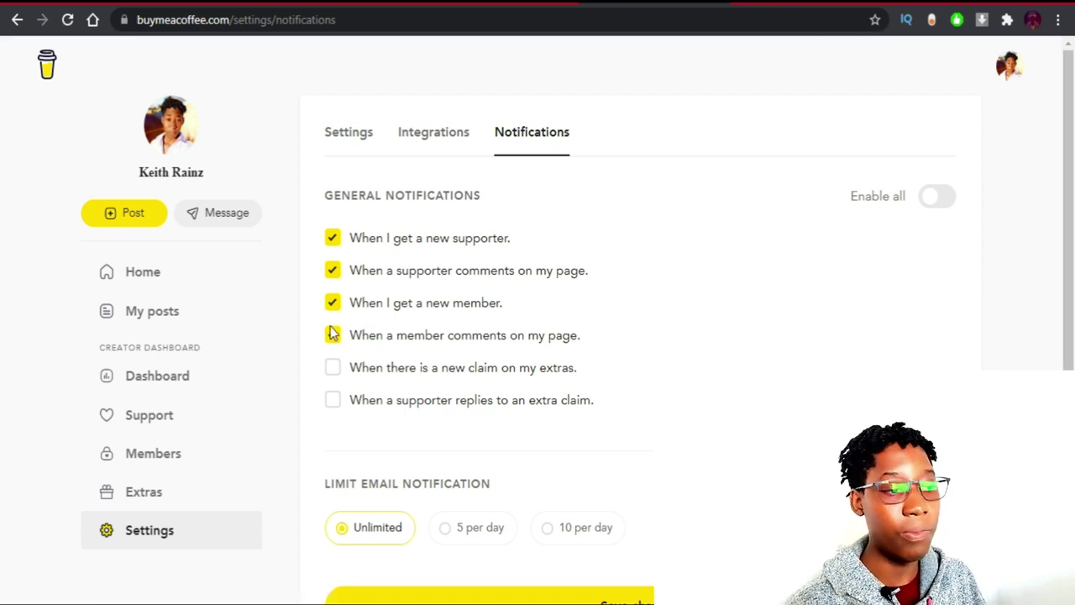
pyautogui.scroll(-3, 381, 454)
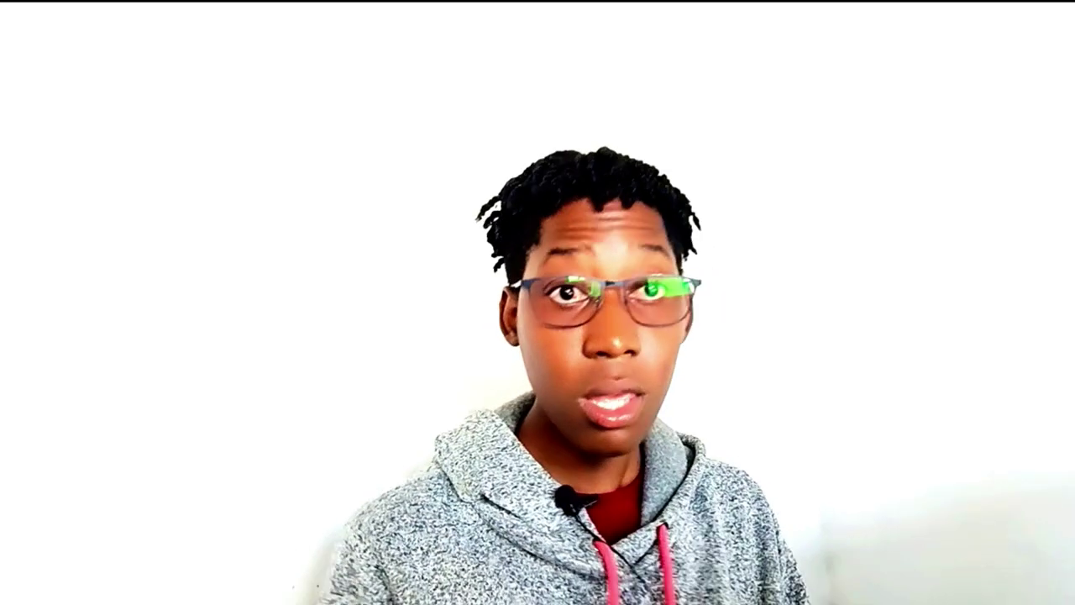